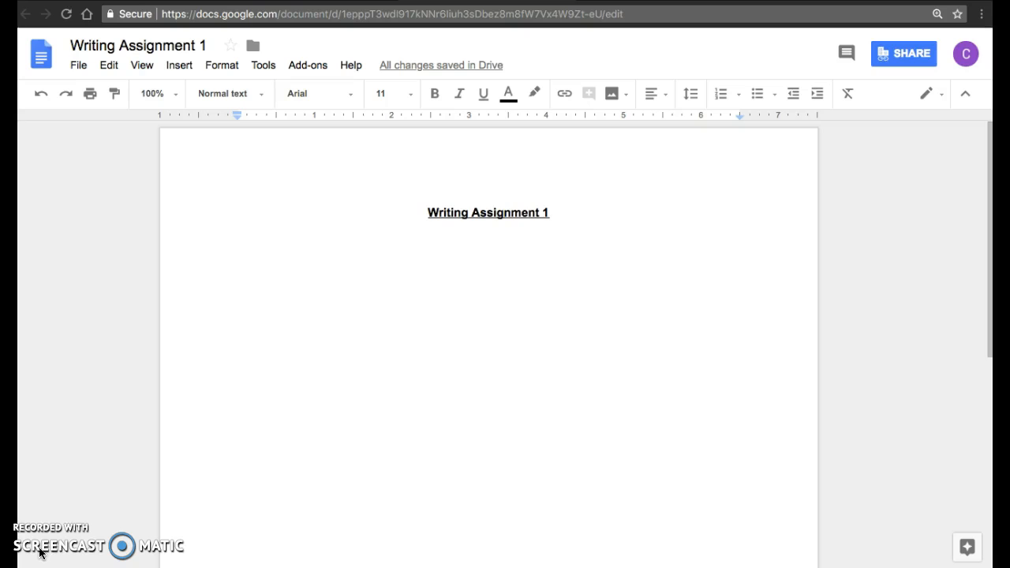
# Step: Open the document's sharing settings and copy its shareable link to the clipboard
pyautogui.click(442, 327)
pyautogui.click(902, 54)
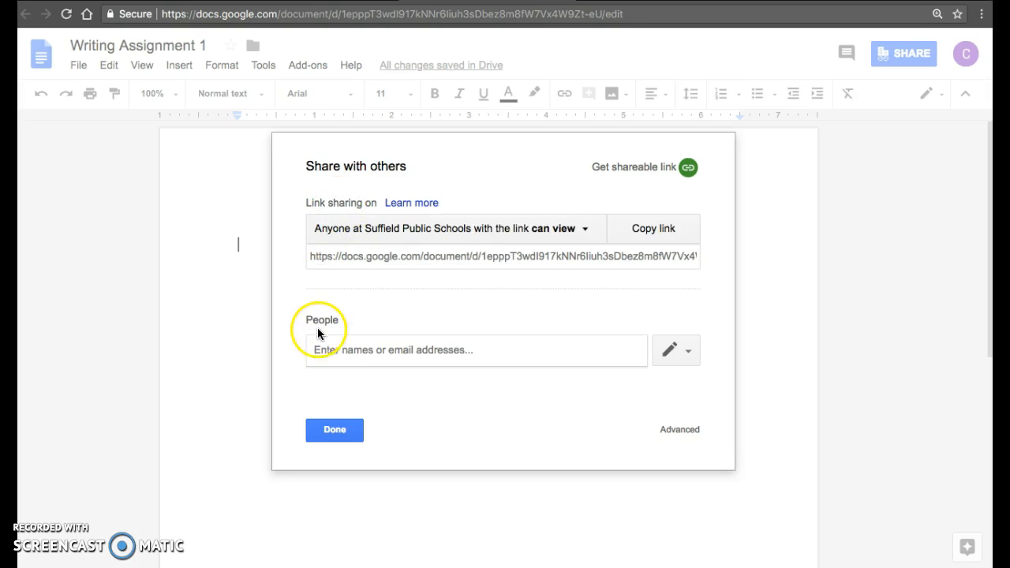
pyautogui.click(362, 259)
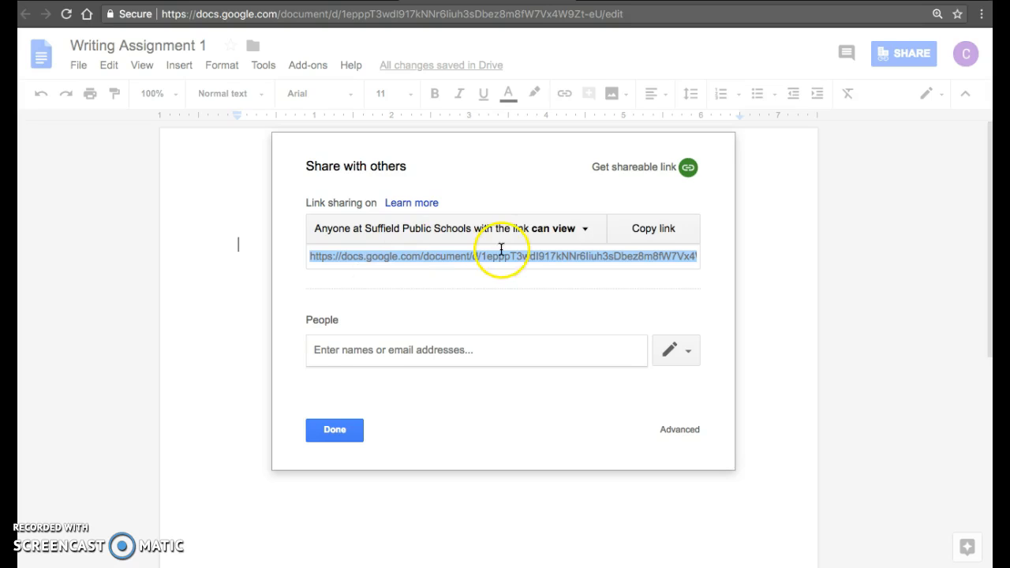
pyautogui.click(639, 230)
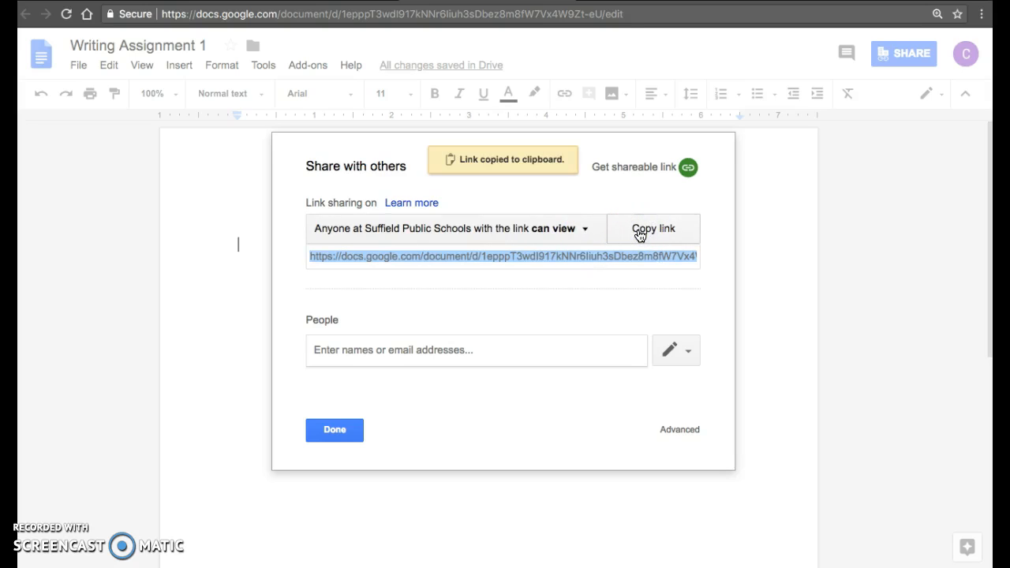
# Step: Change link sharing so anyone at Suffield Public Schools with the link can edit
pyautogui.click(562, 234)
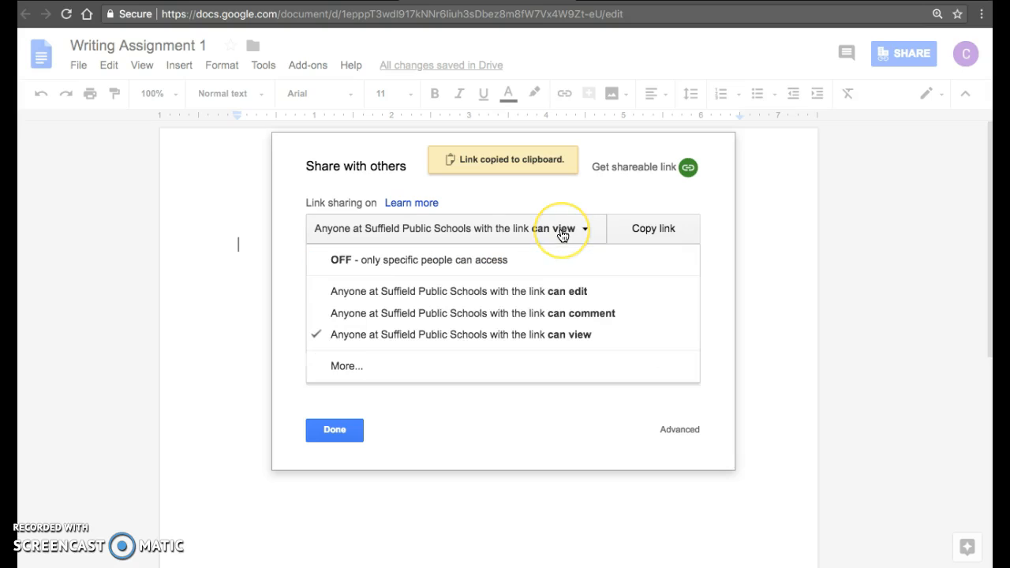
pyautogui.moveTo(563, 254); pyautogui.dragTo(422, 347)
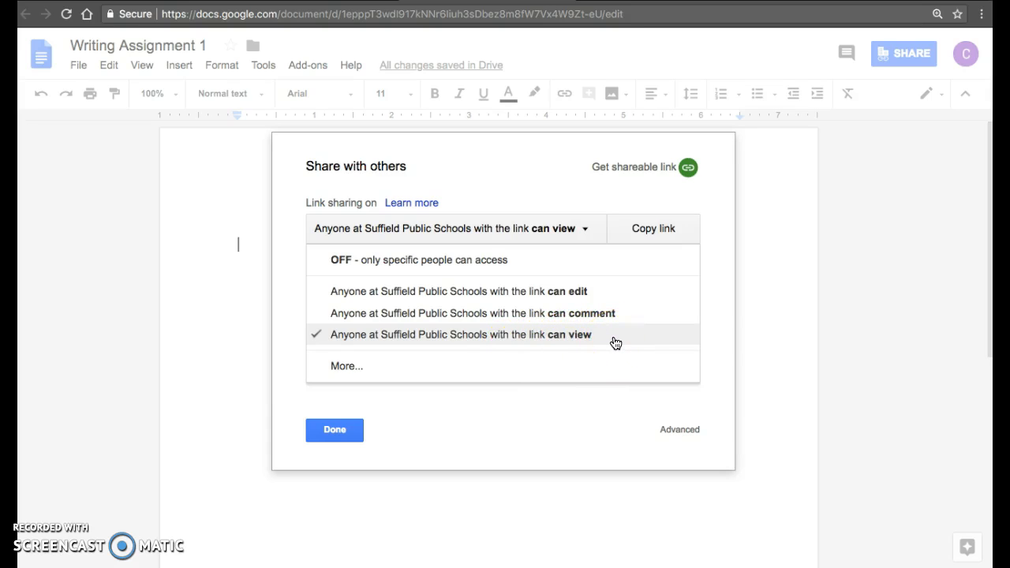
pyautogui.click(580, 316)
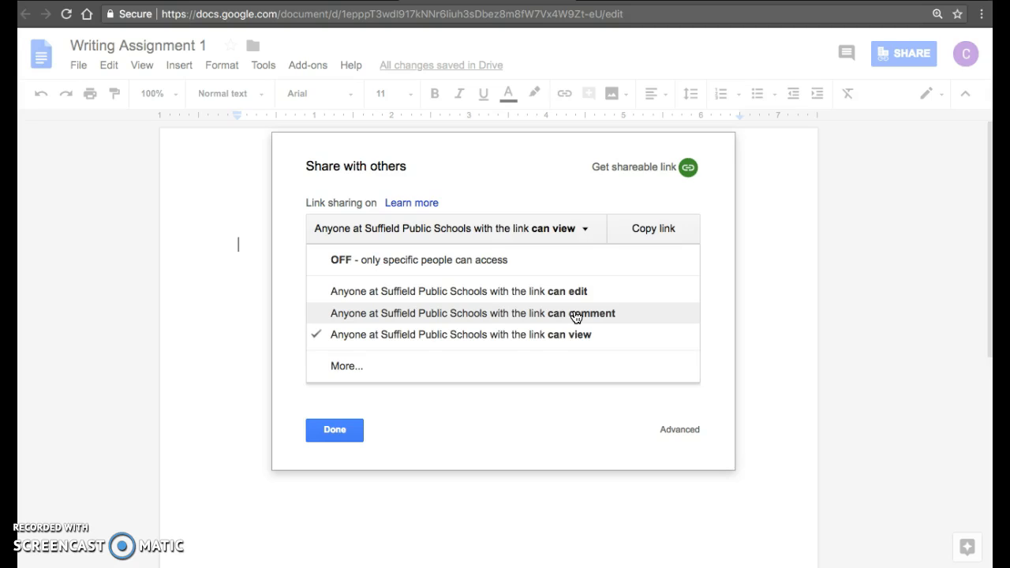
pyautogui.click(517, 292)
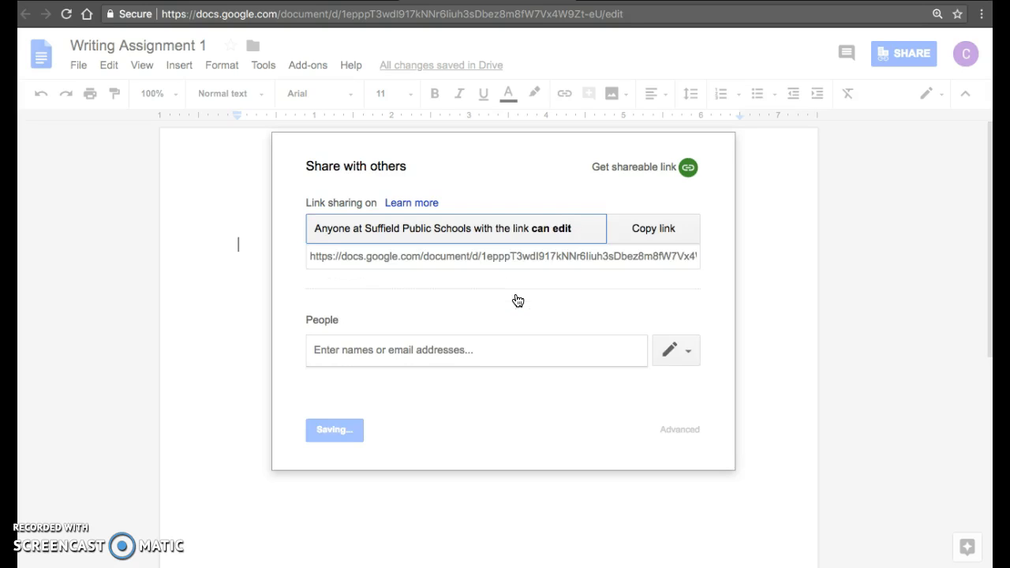
# Step: In the extended link sharing options, set access to anyone at Suffield Public Schools with the link as Can view, and save
pyautogui.click(548, 231)
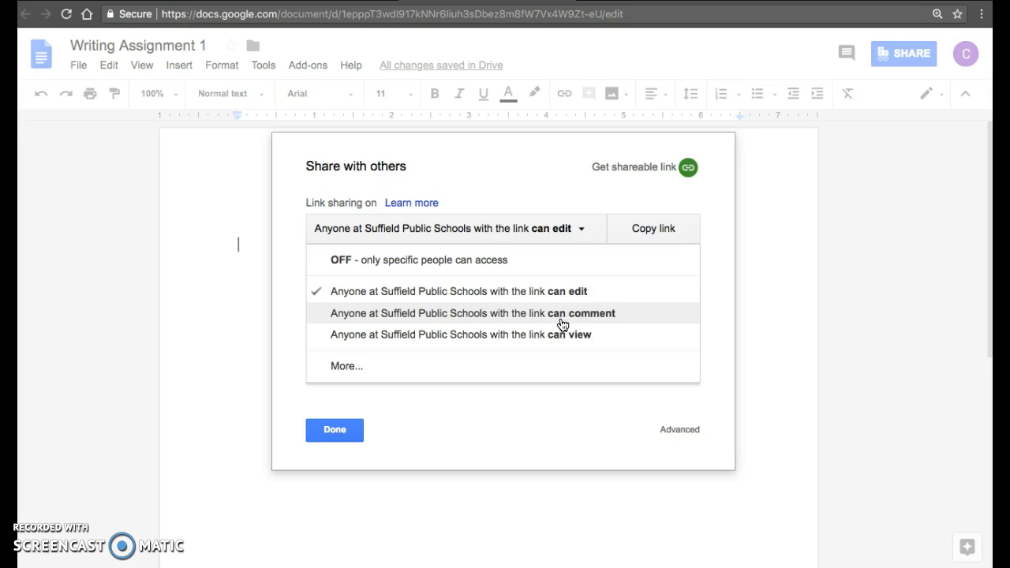
pyautogui.click(542, 325)
pyautogui.click(341, 372)
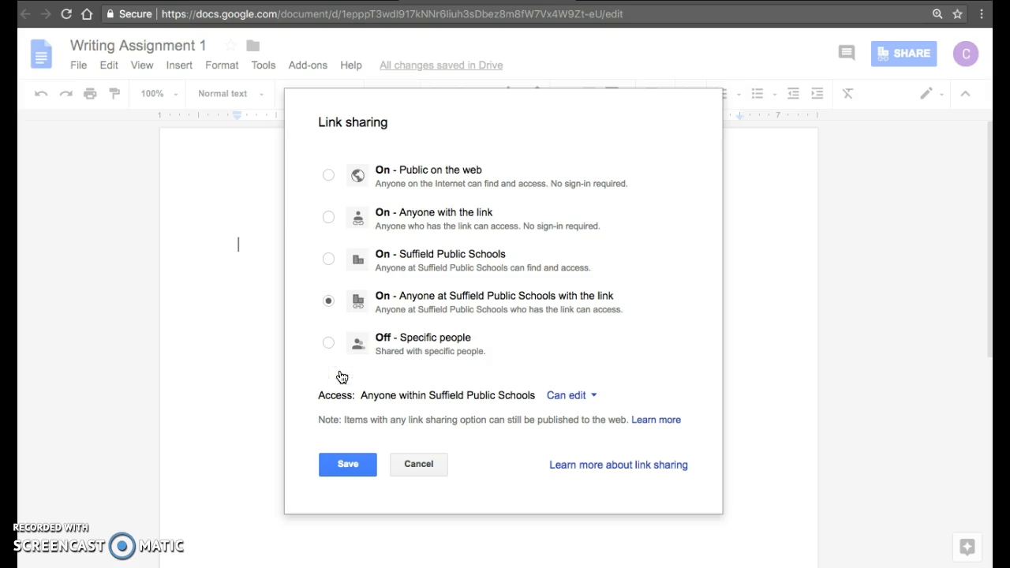
pyautogui.click(328, 218)
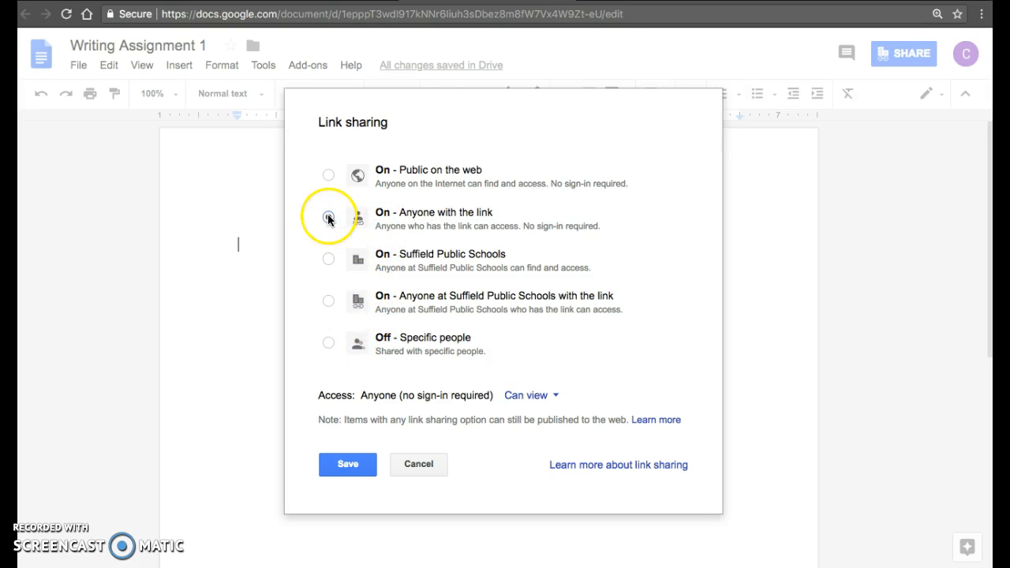
pyautogui.click(415, 229)
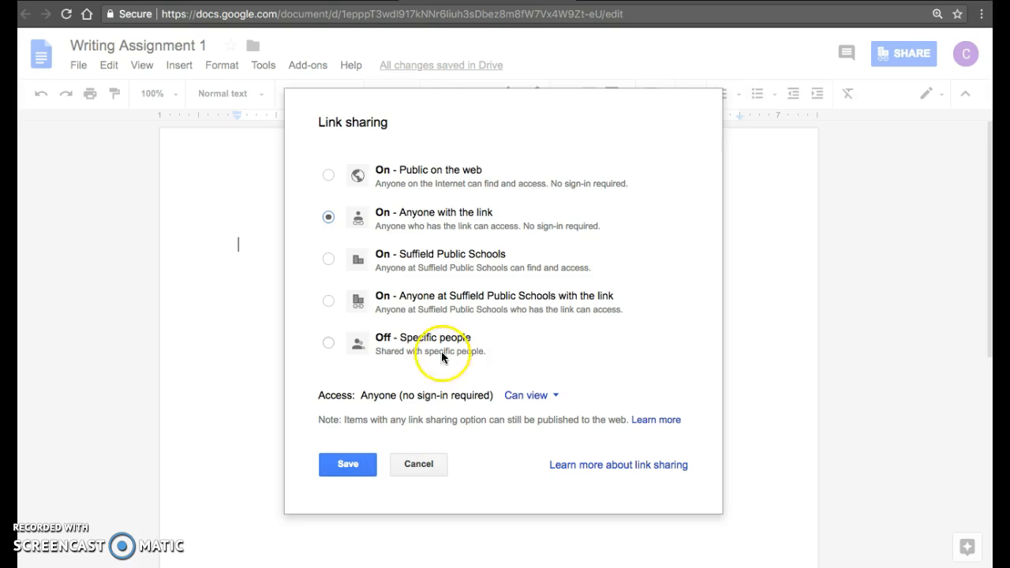
pyautogui.click(403, 308)
pyautogui.click(345, 462)
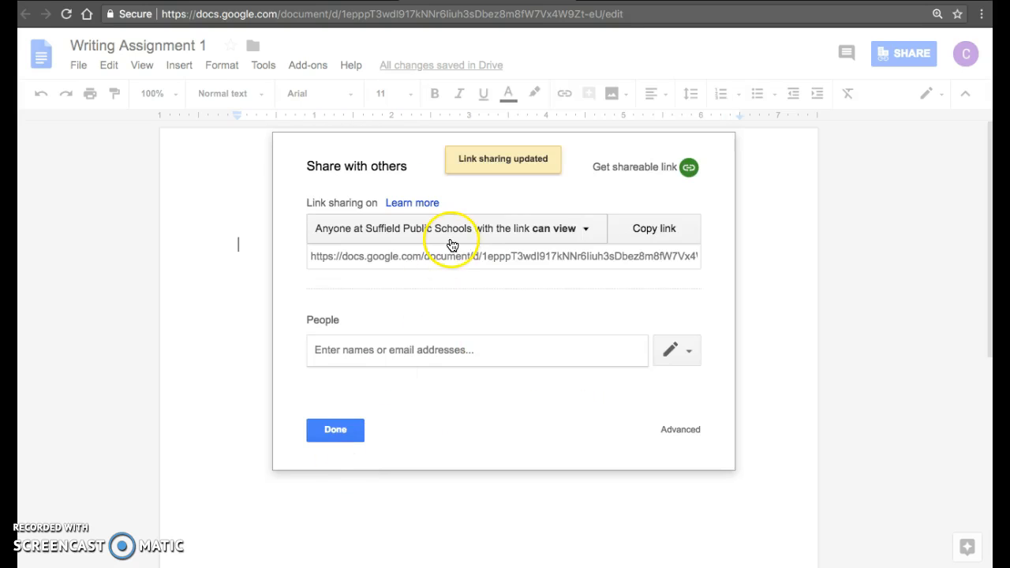
# Step: Set the permission for people invited by name or email to Can view
pyautogui.click(548, 233)
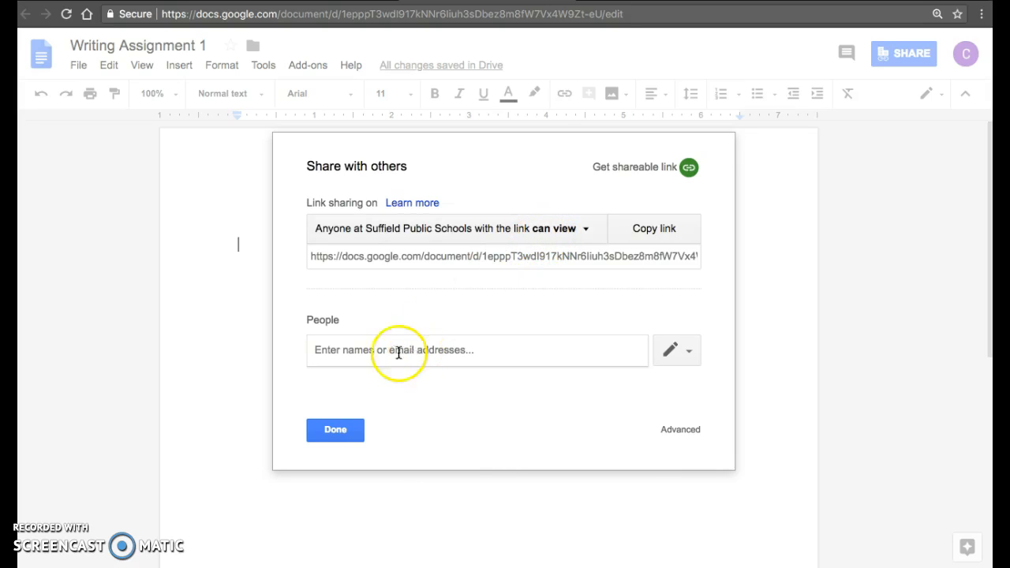
pyautogui.click(366, 354)
pyautogui.click(436, 351)
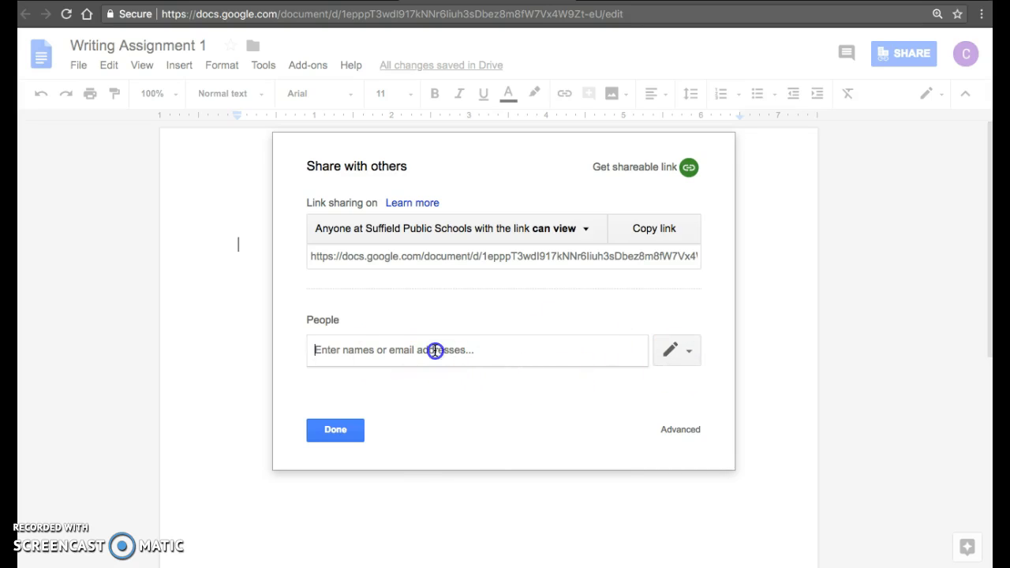
pyautogui.click(683, 350)
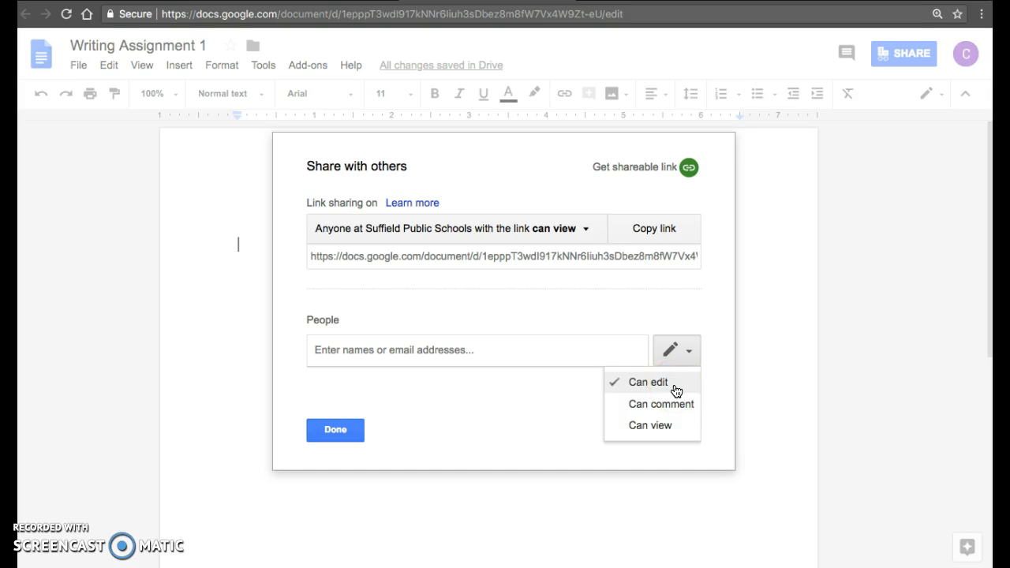
pyautogui.click(651, 427)
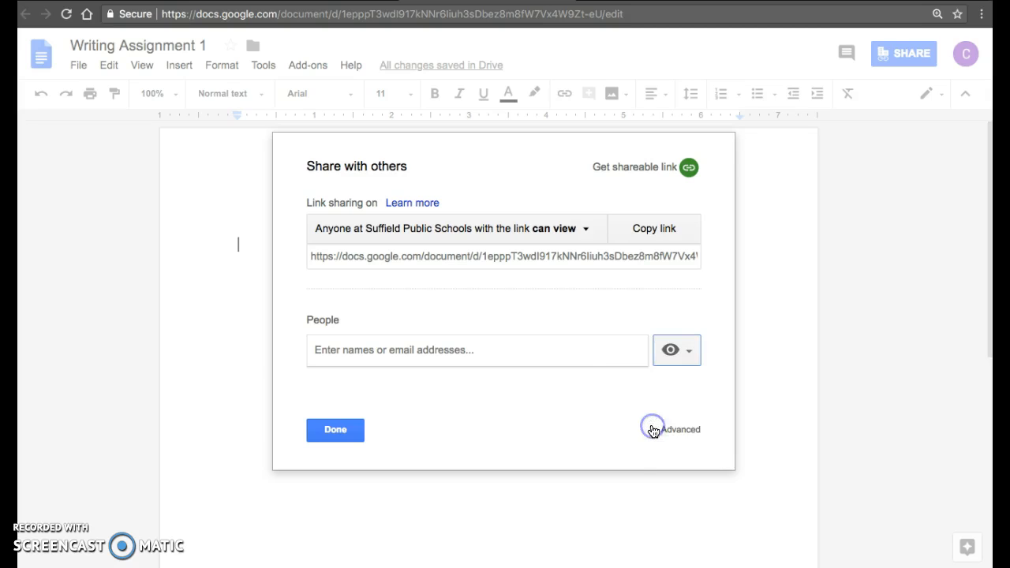
pyautogui.click(672, 358)
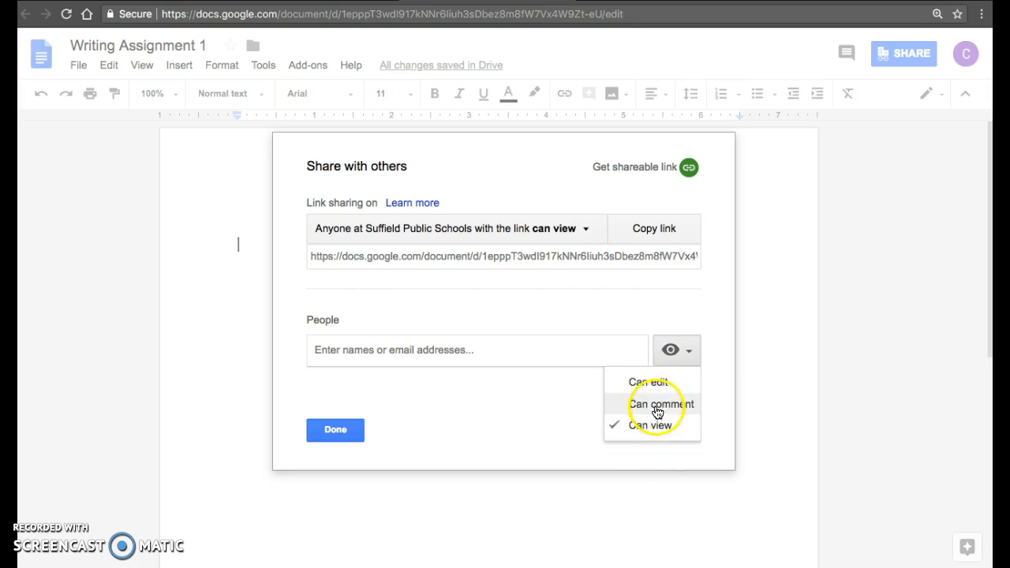
pyautogui.click(541, 406)
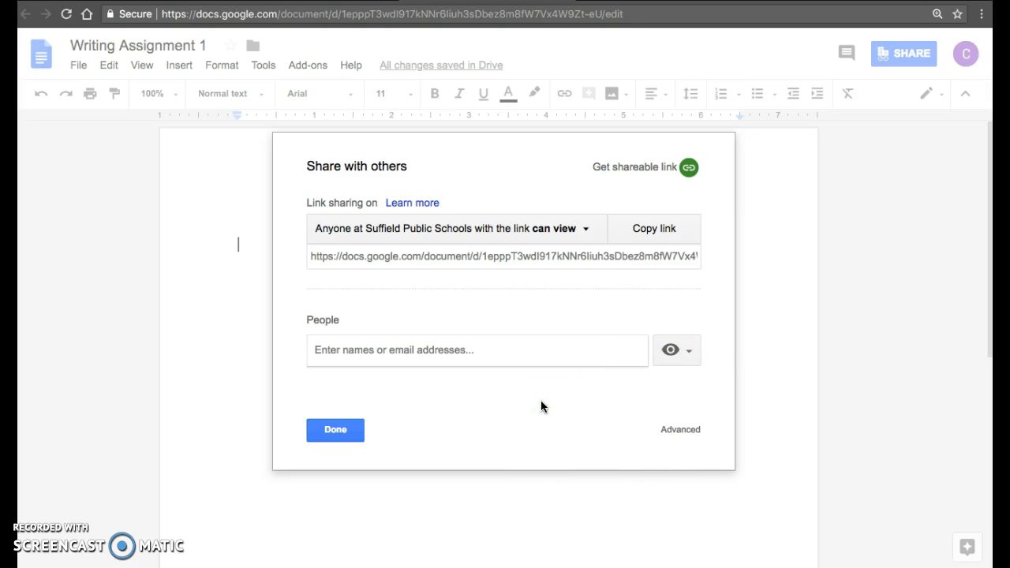
# Step: In the advanced sharing settings, prevent editors from changing access, disable download, print and copy for commenters and viewers, and save
pyautogui.click(671, 434)
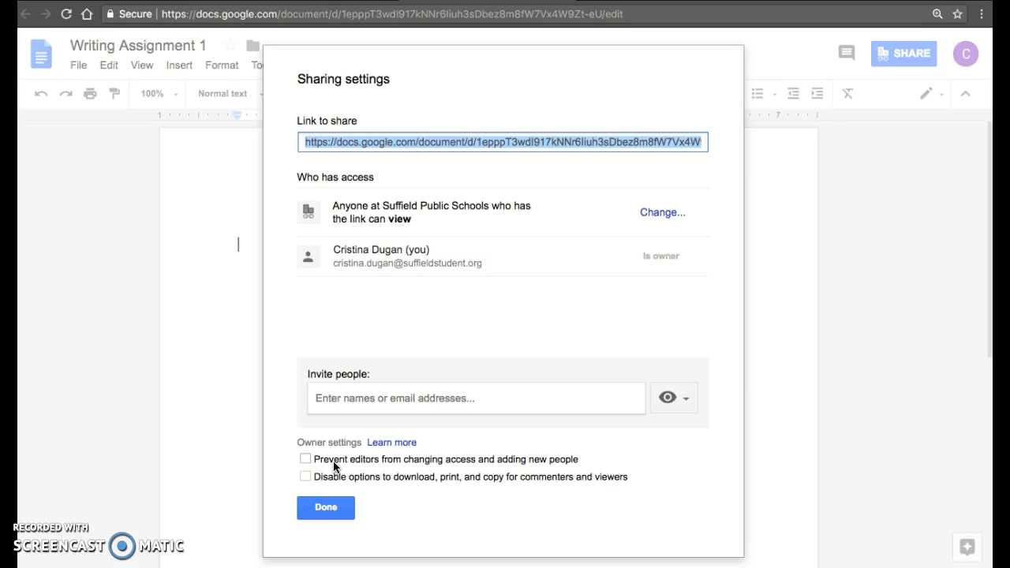
pyautogui.click(297, 460)
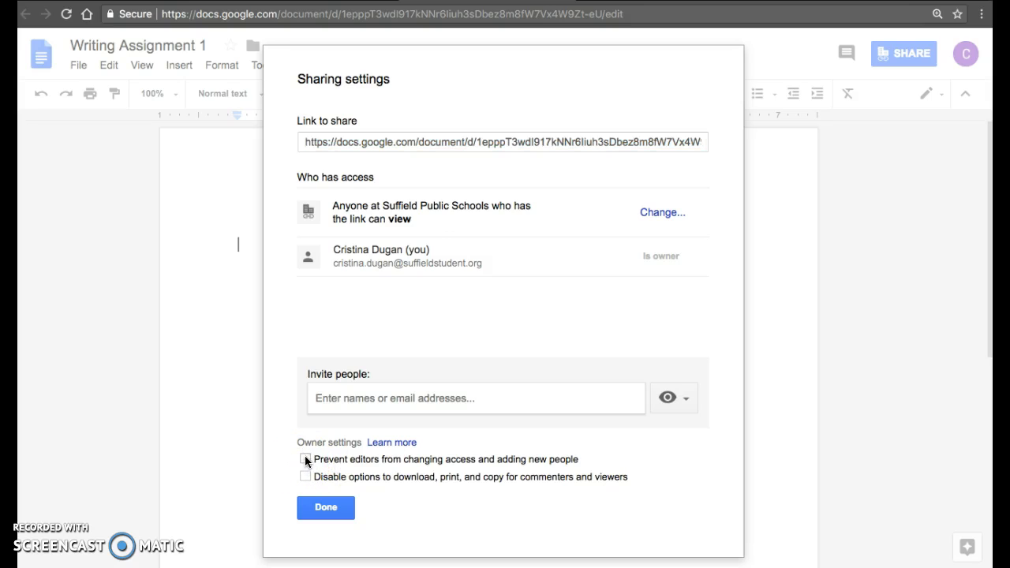
pyautogui.click(305, 460)
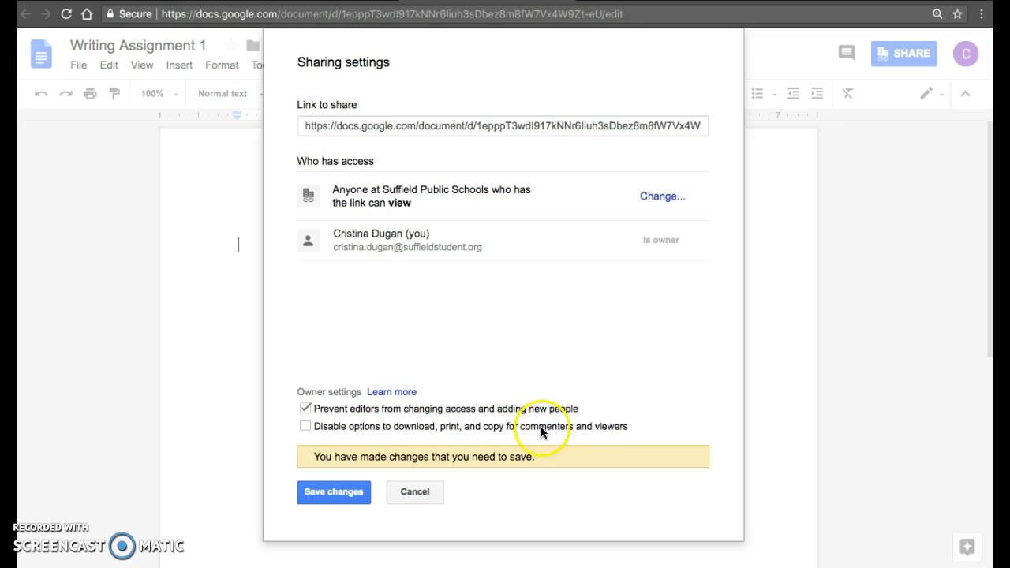
pyautogui.click(304, 426)
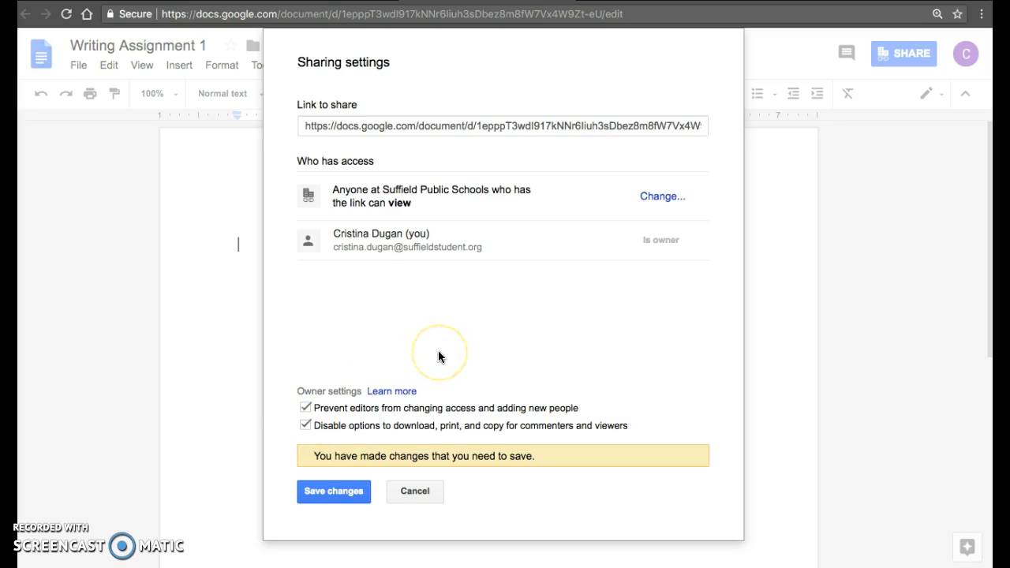
pyautogui.click(331, 497)
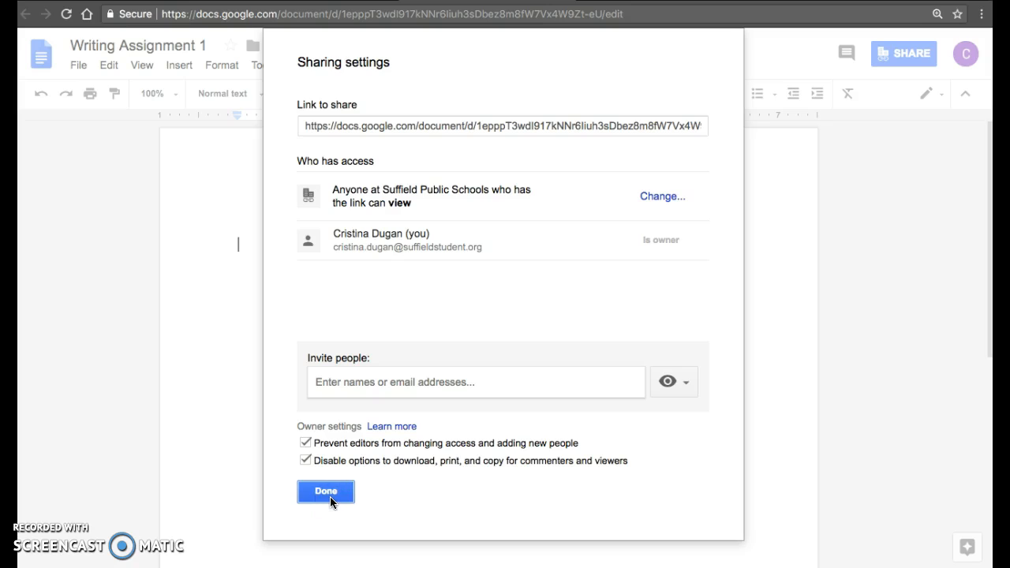
# Step: Start an invitation with Can edit permission and have a copy sent to myself
pyautogui.click(367, 383)
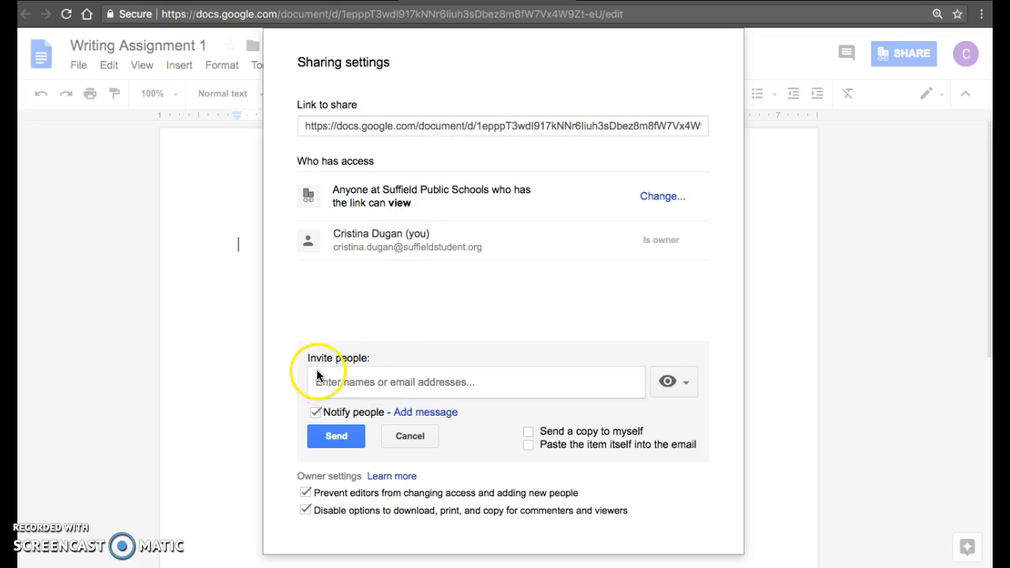
pyautogui.click(417, 414)
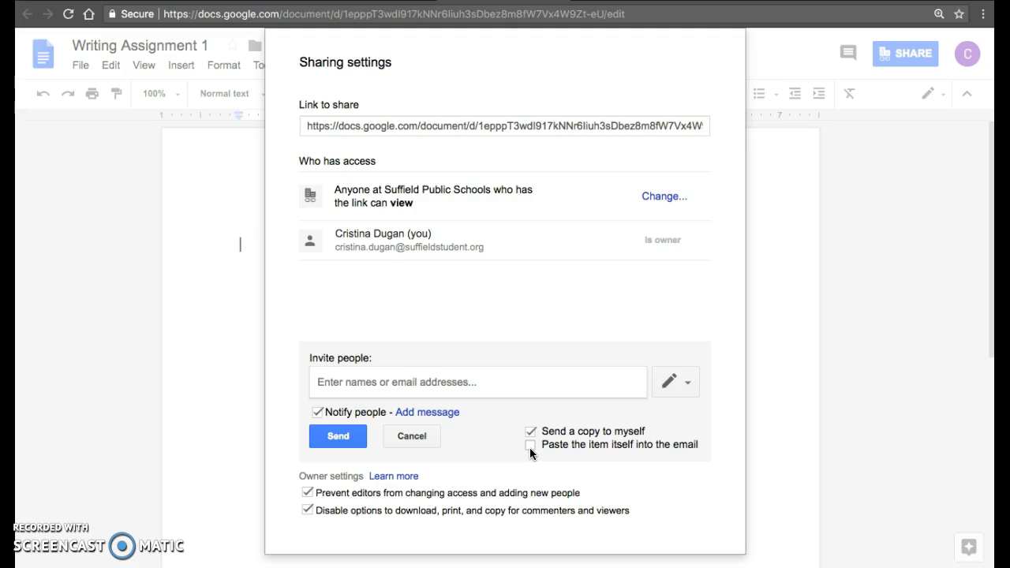
pyautogui.click(413, 386)
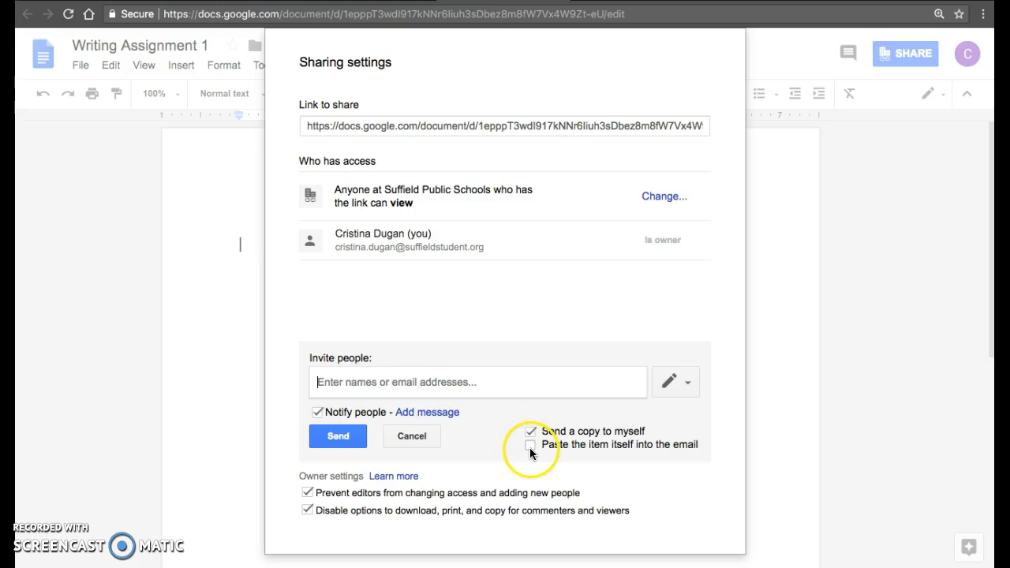